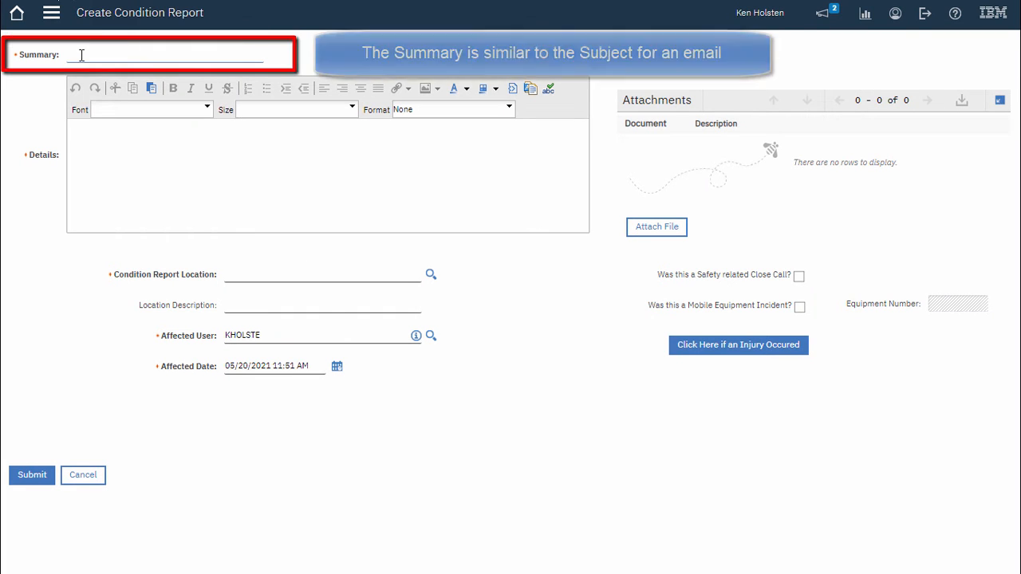
Enter the summary "Process improvement suggestion" and the details "I think it would be smart to have a process for knowledge transfer when an employee is retiring."
left_click(81, 55)
type("Process improvement suggestion")
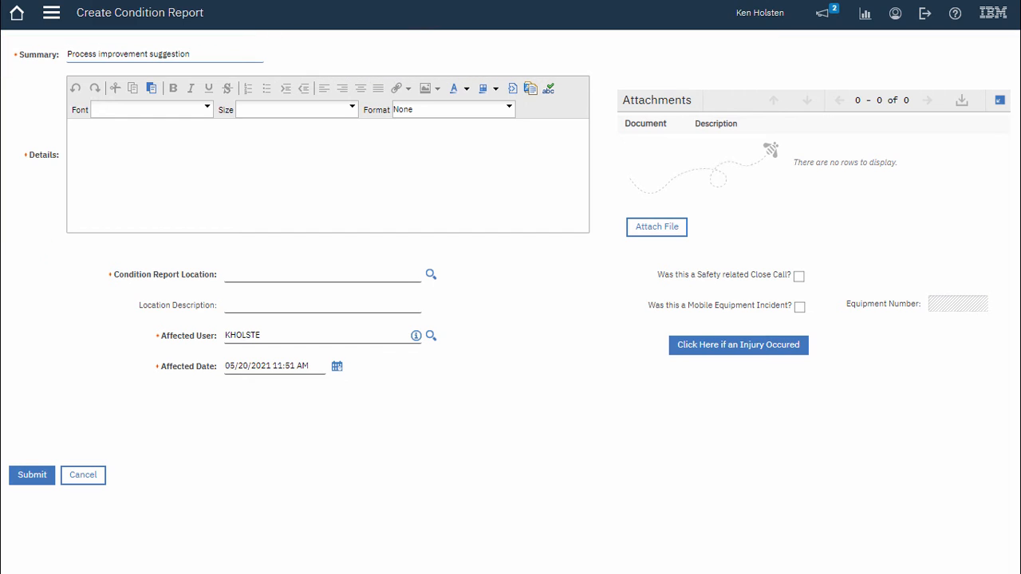
left_click(107, 155)
type("I think it would be smart to have a process for knowledge transfer when an employee is retiring.")
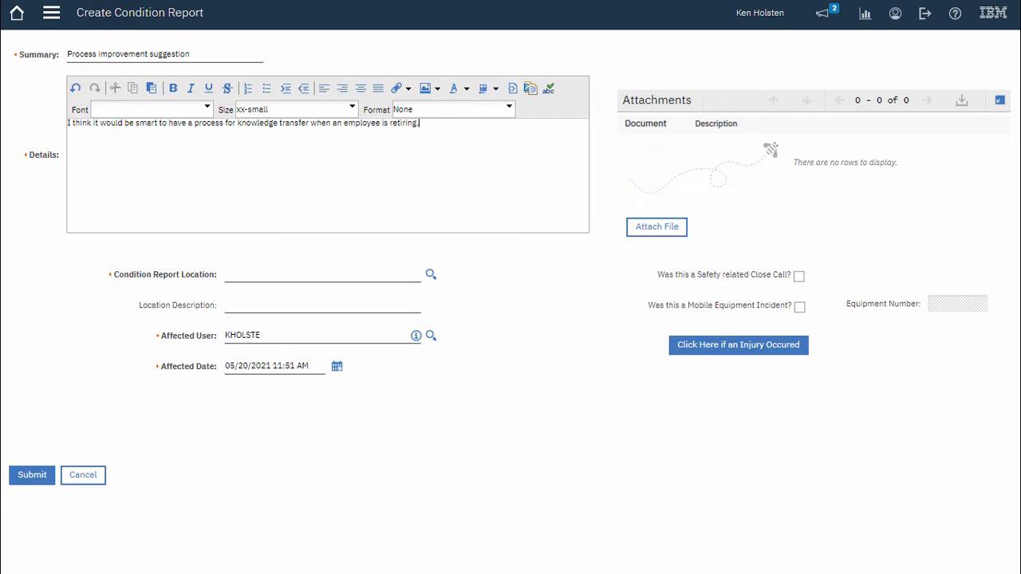
Set the condition report location to OTHER with the location description "Everywhere", and submit the report
left_click(429, 274)
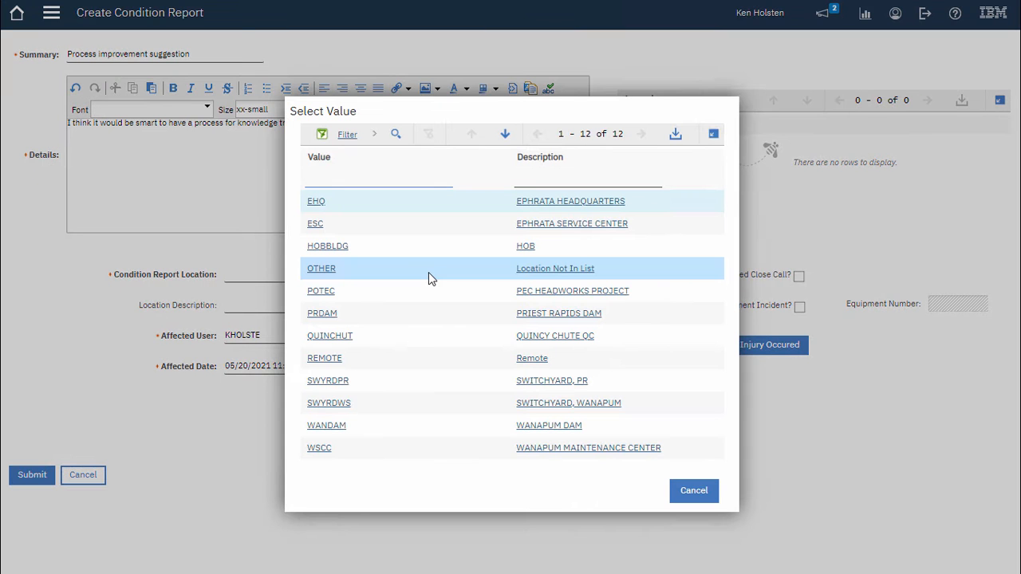
left_click(323, 271)
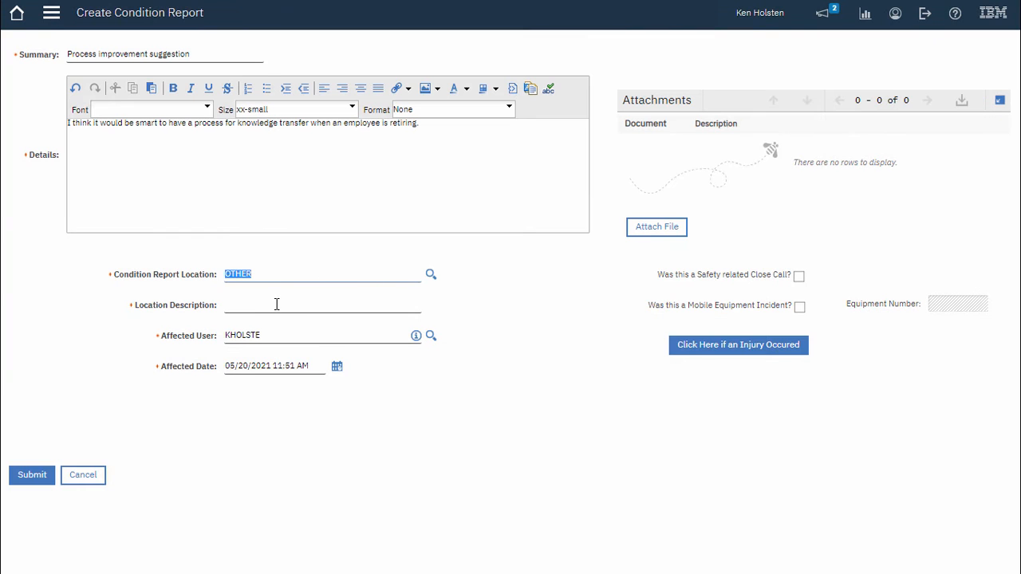
left_click(276, 304)
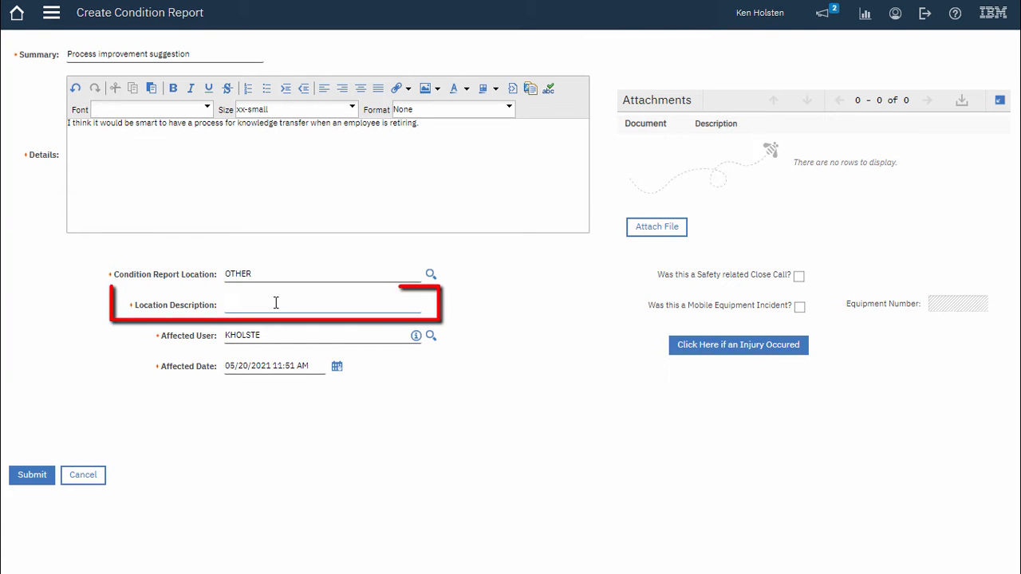
type("Ever")
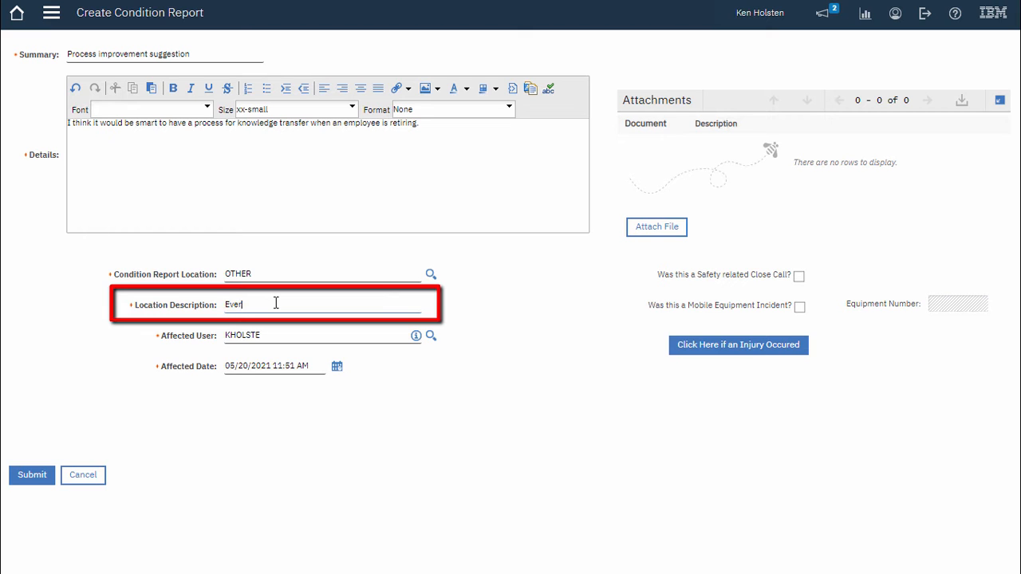
type("ywhere")
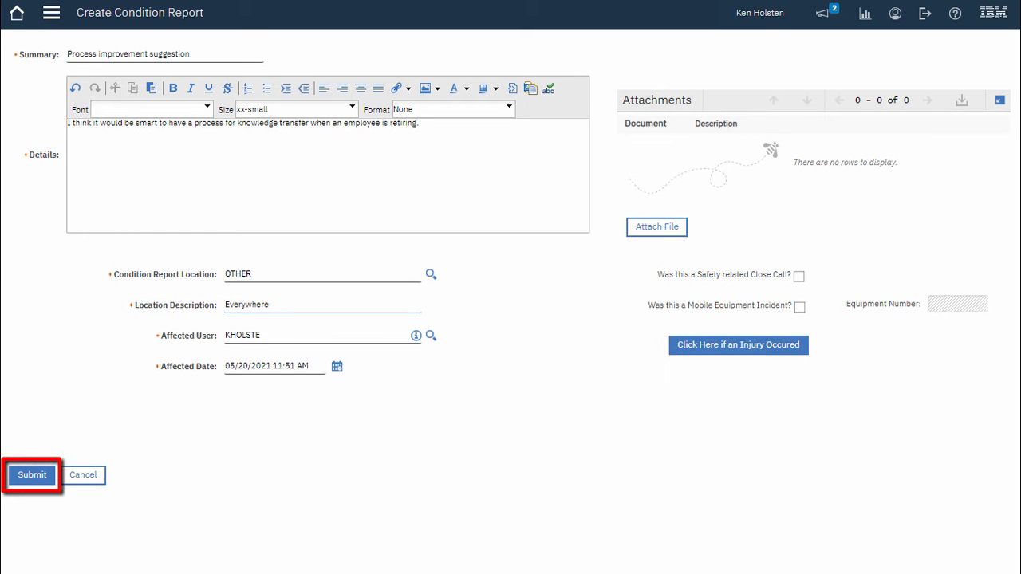
left_click(36, 478)
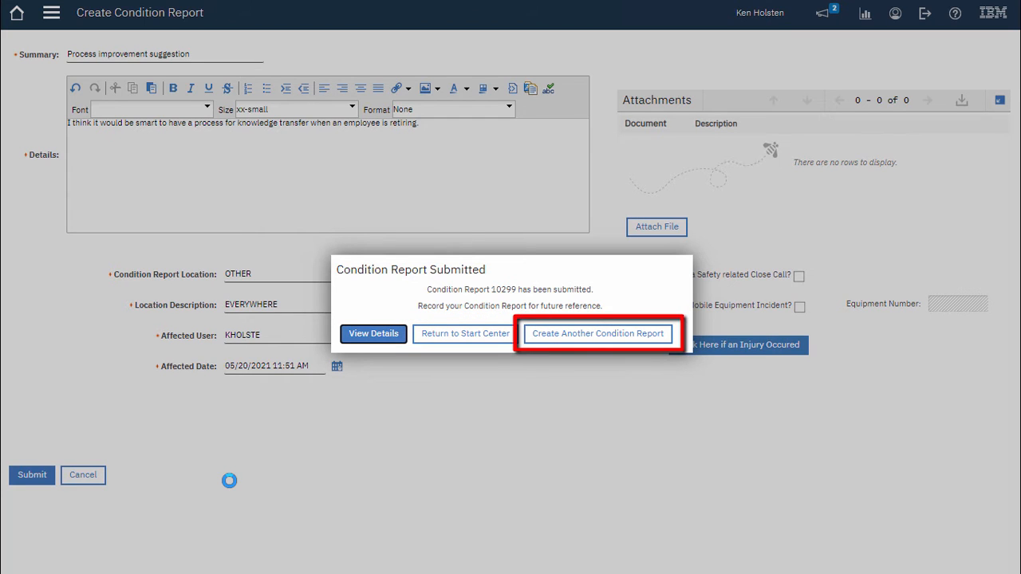
Start another report with summary "Cut finger" and details "I was preparing food for himself when the knife slipped and cut his index finger"
left_click(606, 335)
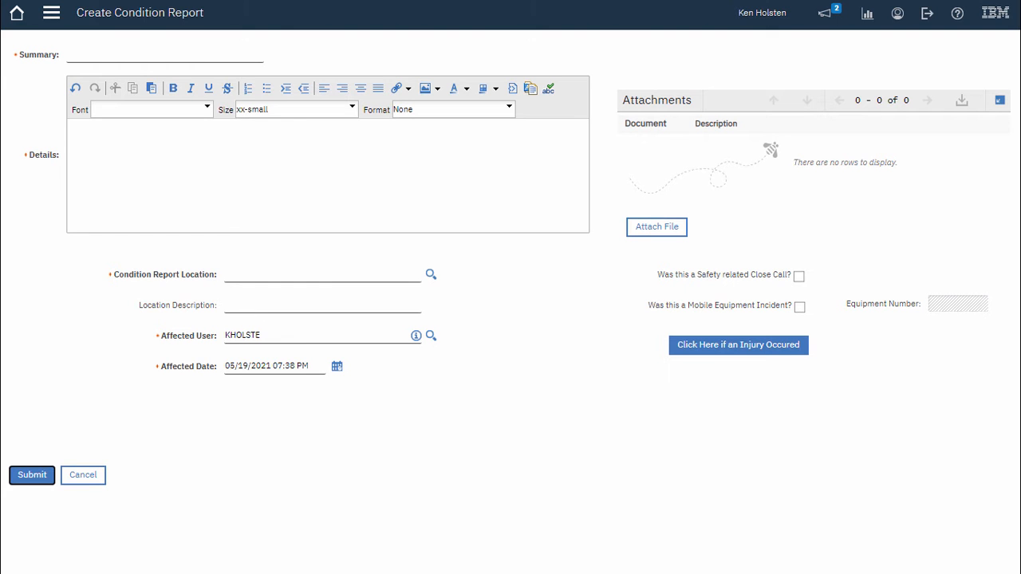
left_click(82, 58)
type("Cut finger")
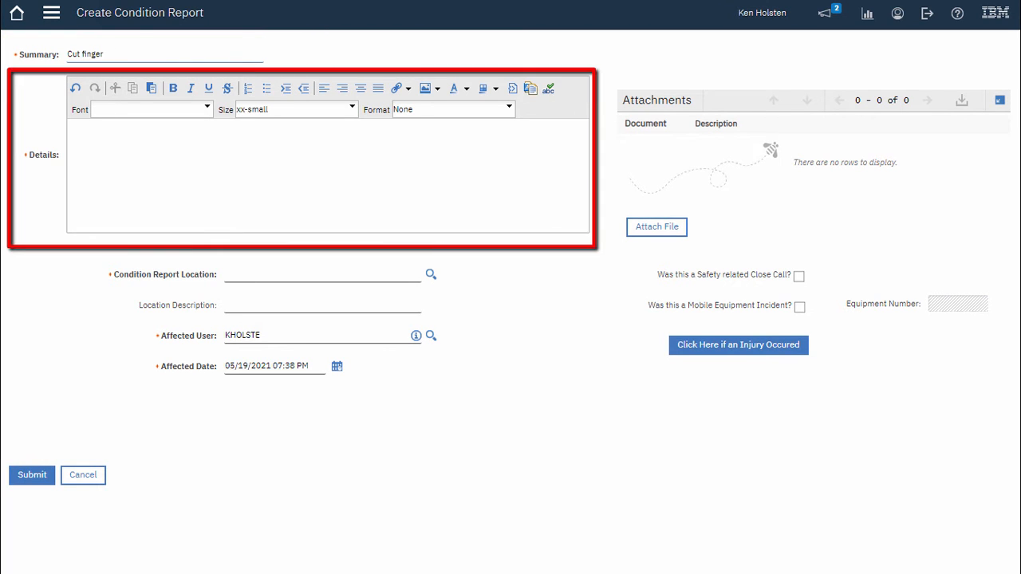
key("Tab")
type("I was preparing food for himself when the knife slipped and cut his index finger")
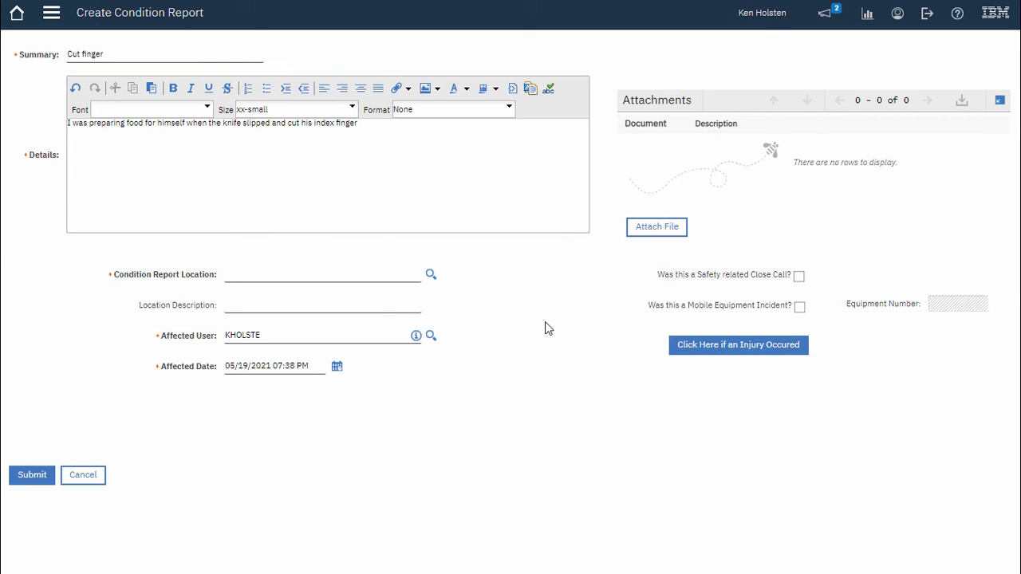
Set the cut finger report's location to OTHER with the location description "At home"
left_click(431, 275)
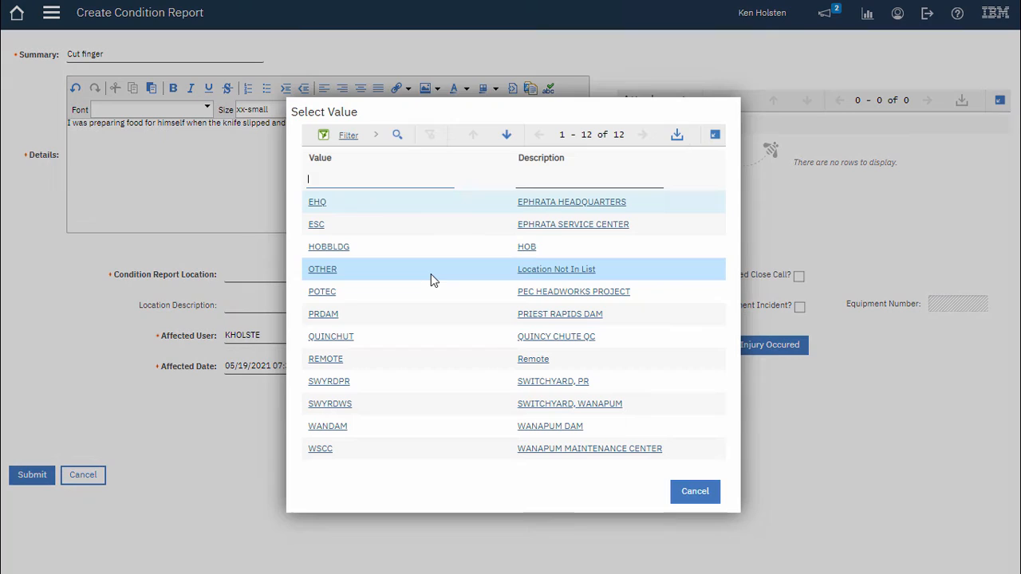
left_click(323, 275)
left_click(292, 302)
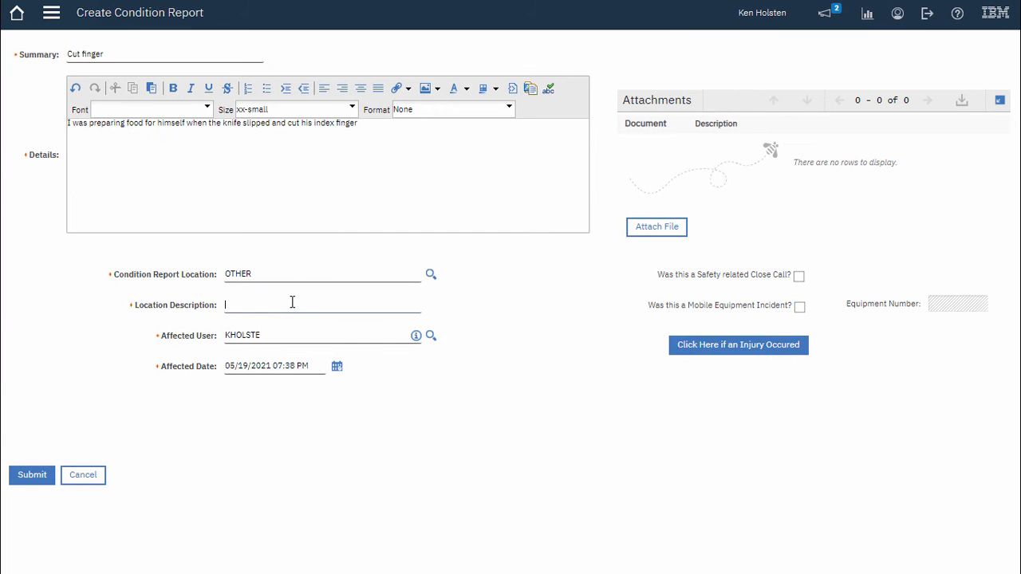
type("At home")
Add the injury form with incident priority "5: Self administered first aid" and hazard type Laceration
left_click(731, 353)
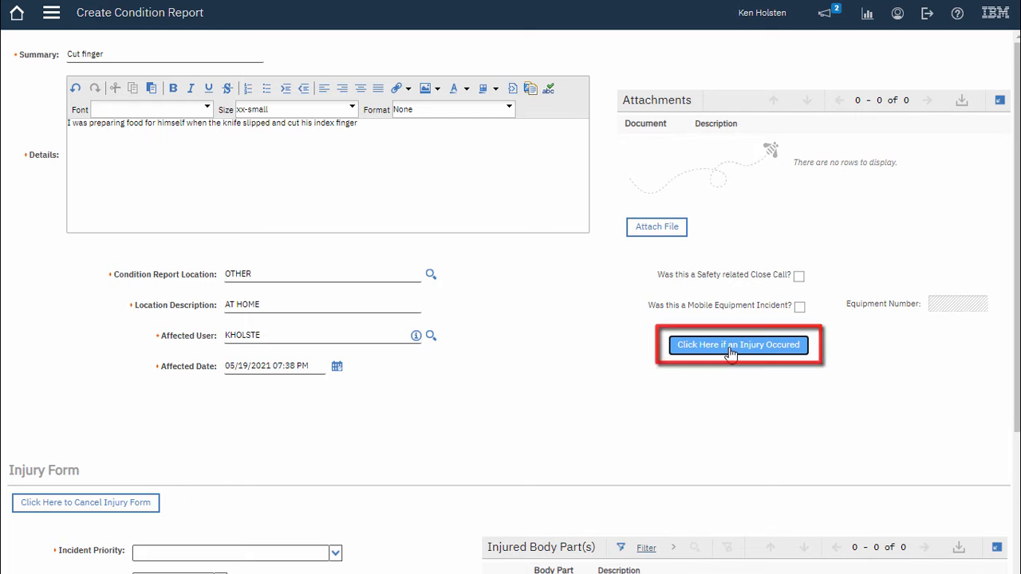
scroll(511, 303, "down", 3)
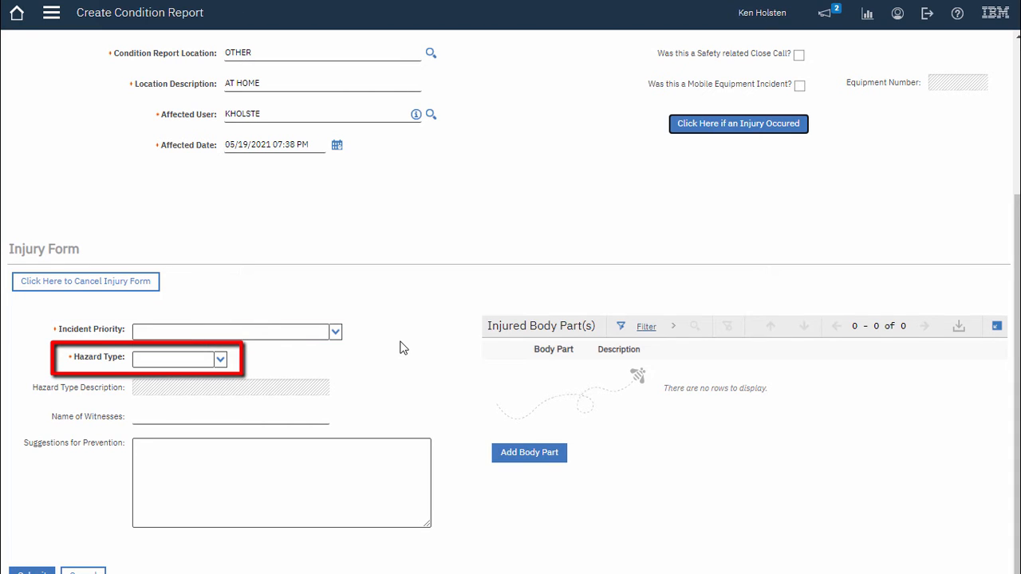
left_click(336, 333)
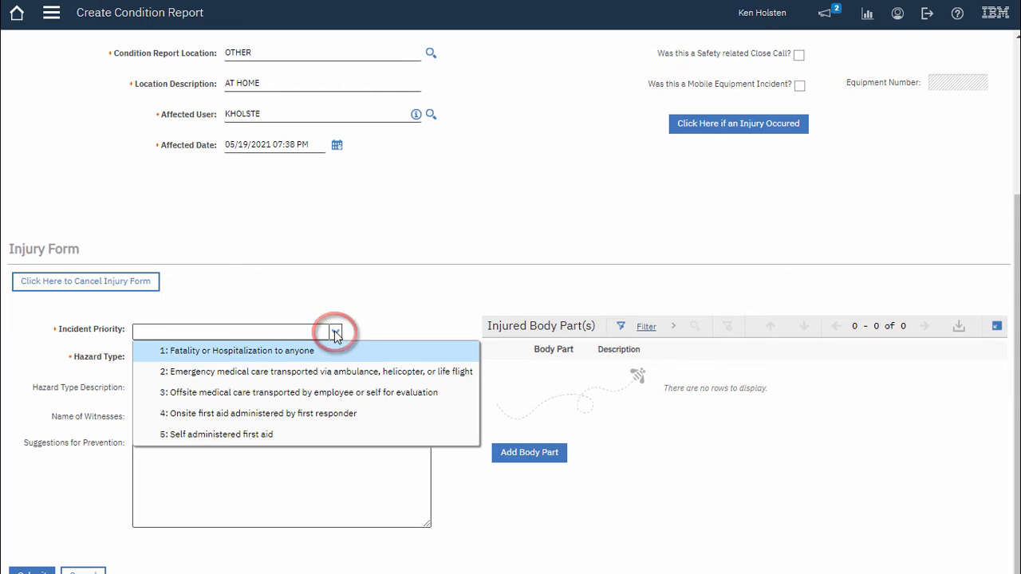
left_click(298, 437)
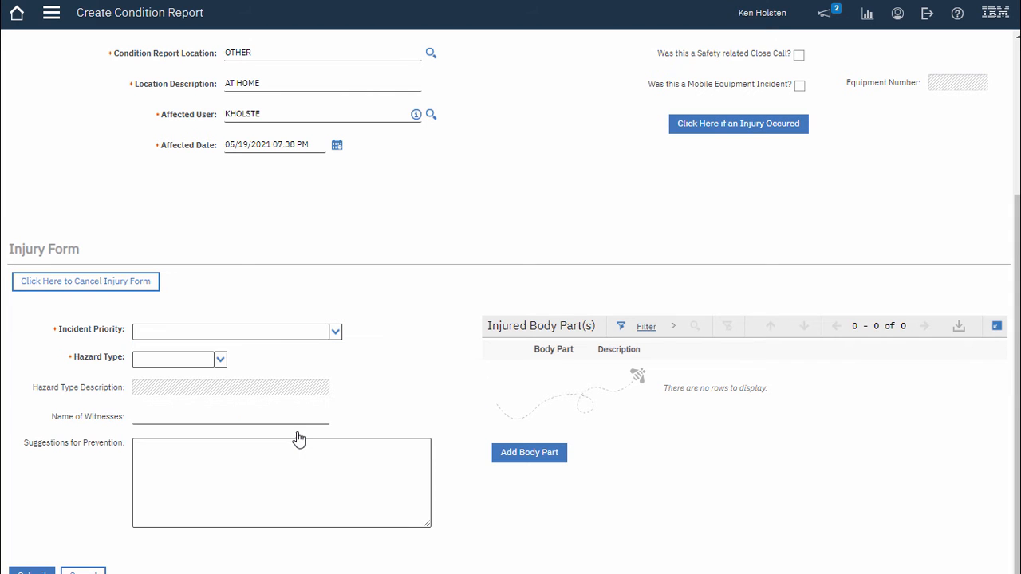
left_click(221, 361)
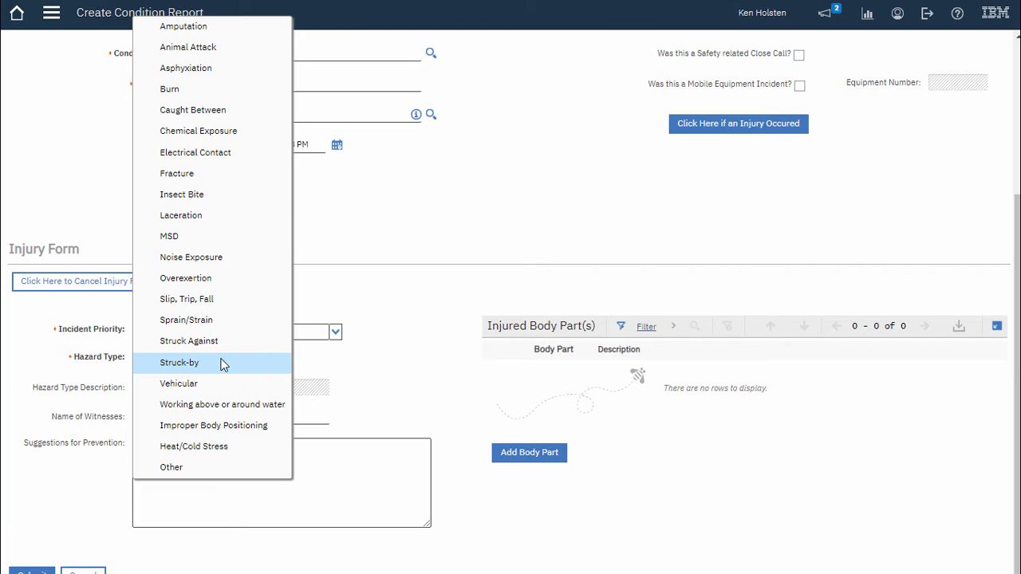
left_click(213, 218)
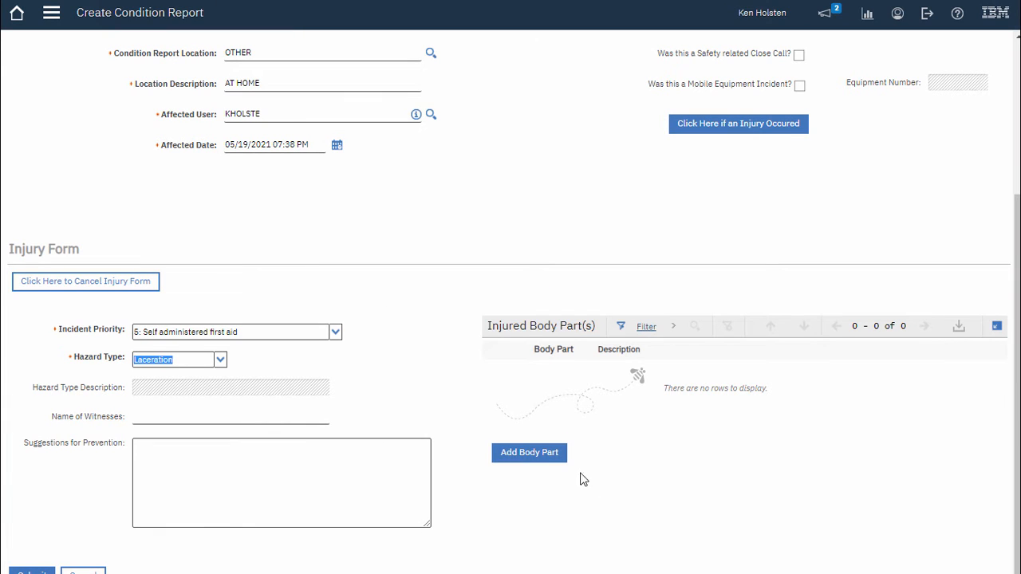
Switch the hazard type to Other to try its required description field, and set it back to Laceration
left_click(221, 361)
left_click(221, 361)
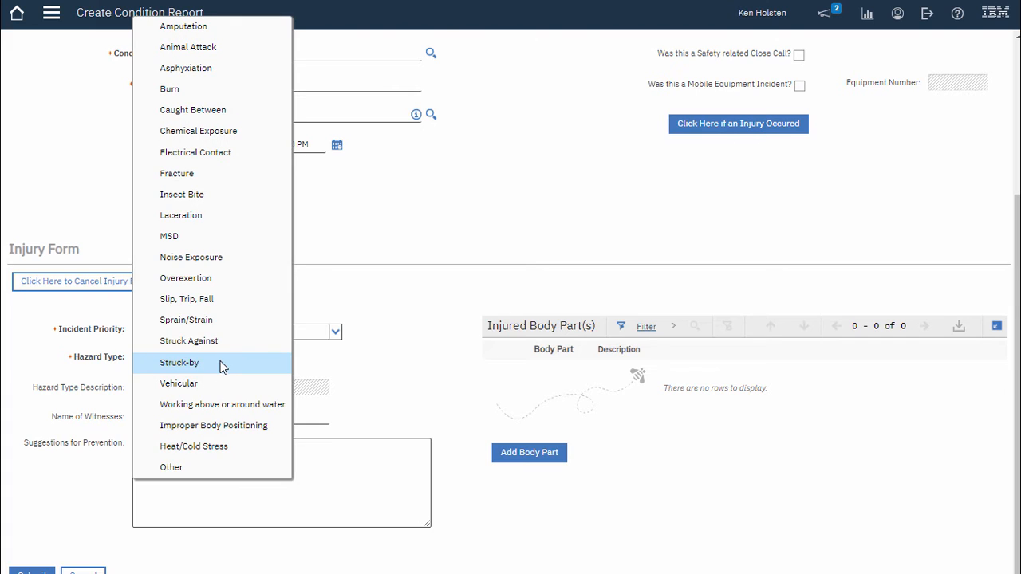
left_click(200, 476)
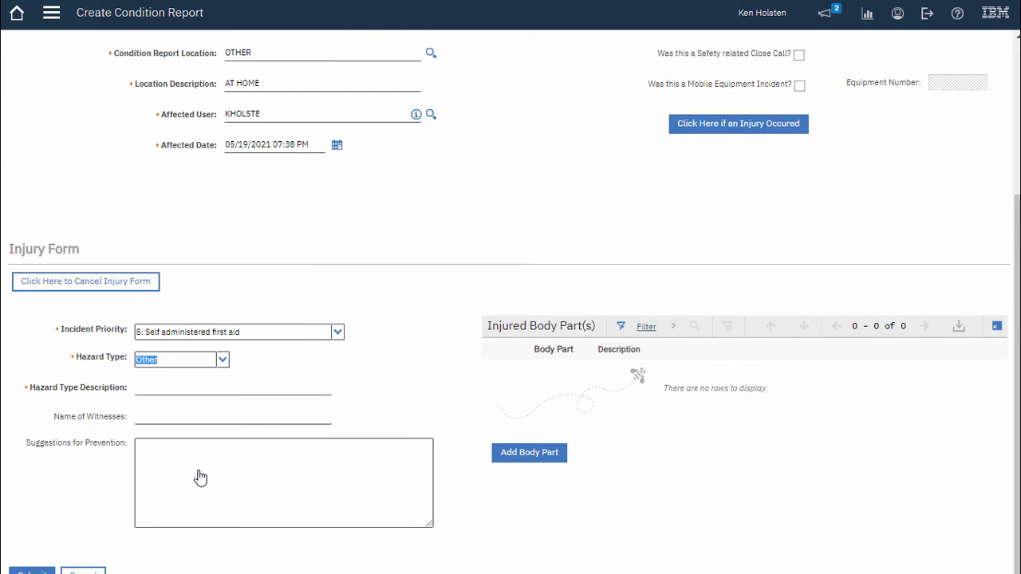
left_click(148, 388)
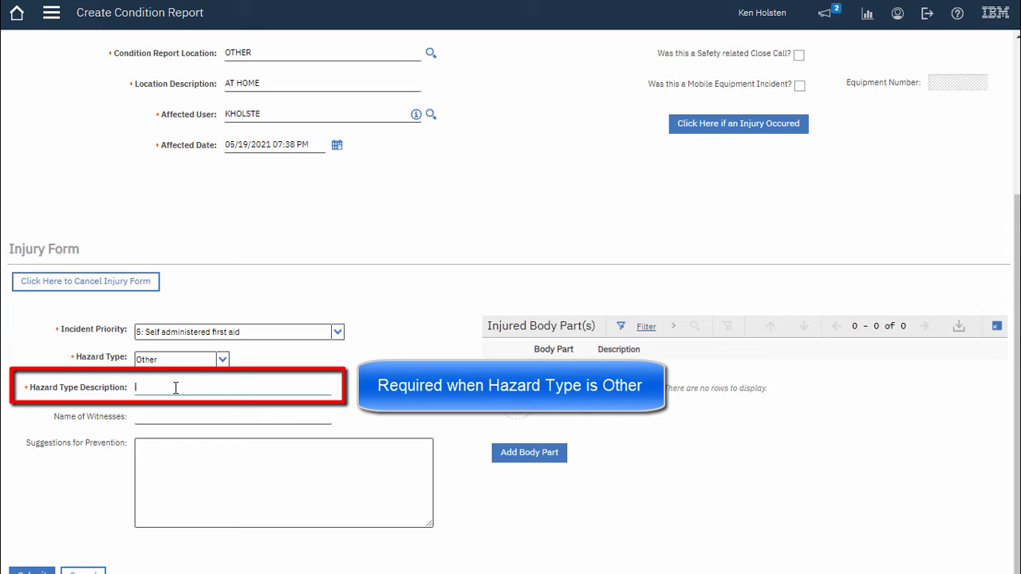
left_click(223, 359)
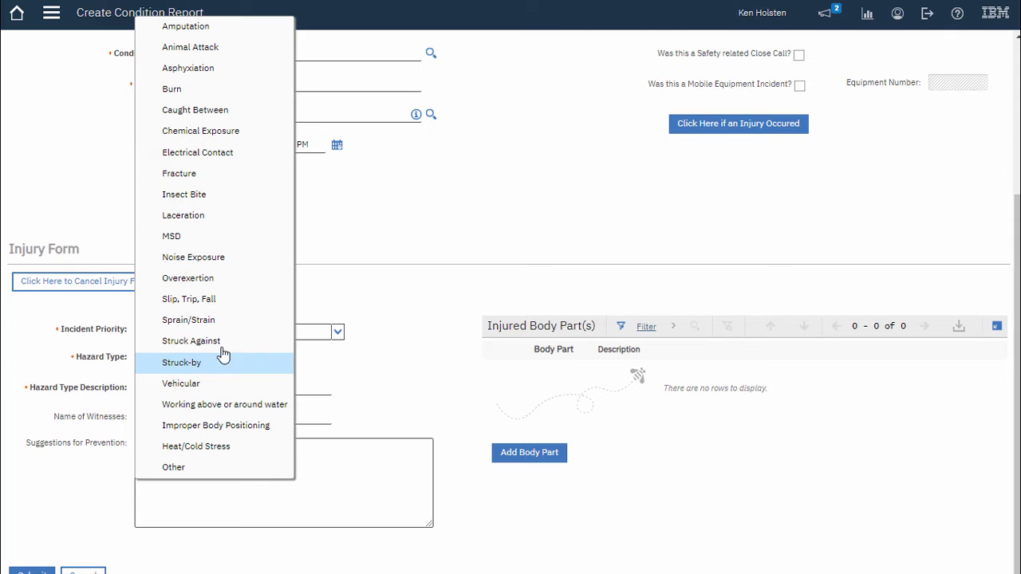
left_click(221, 222)
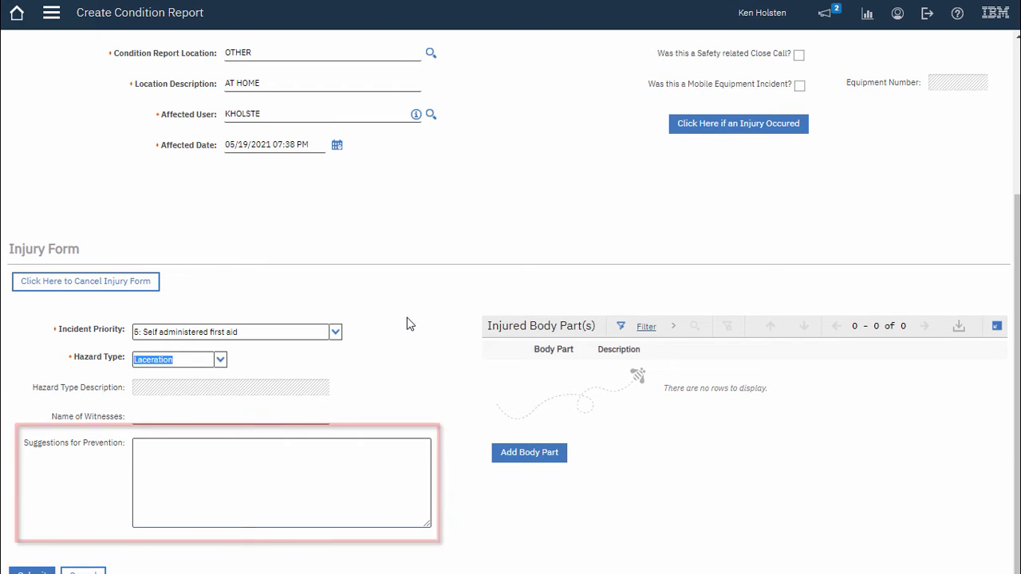
Add Hand (12) as the injured body part and submit the injury report
left_click(202, 488)
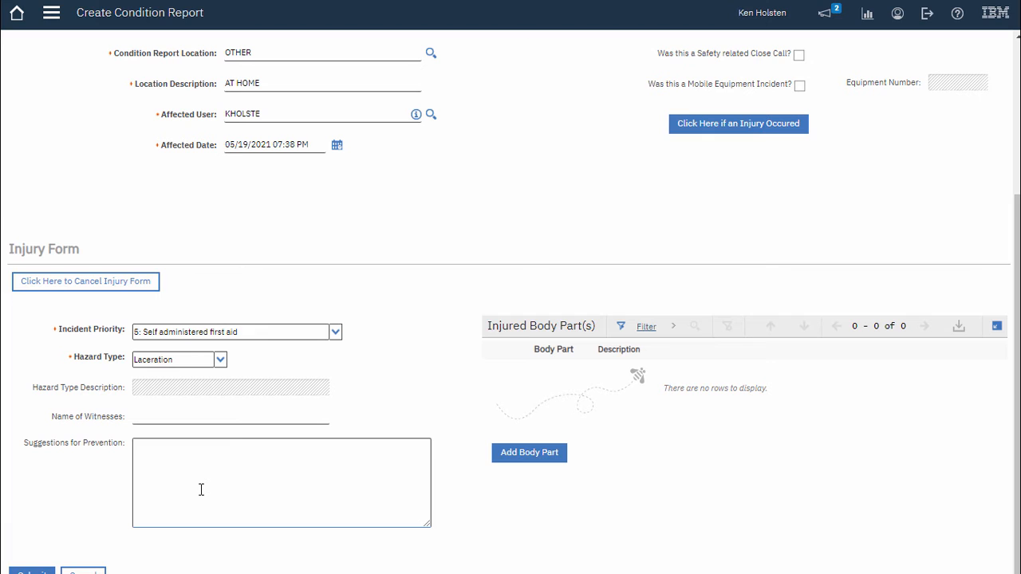
left_click(529, 452)
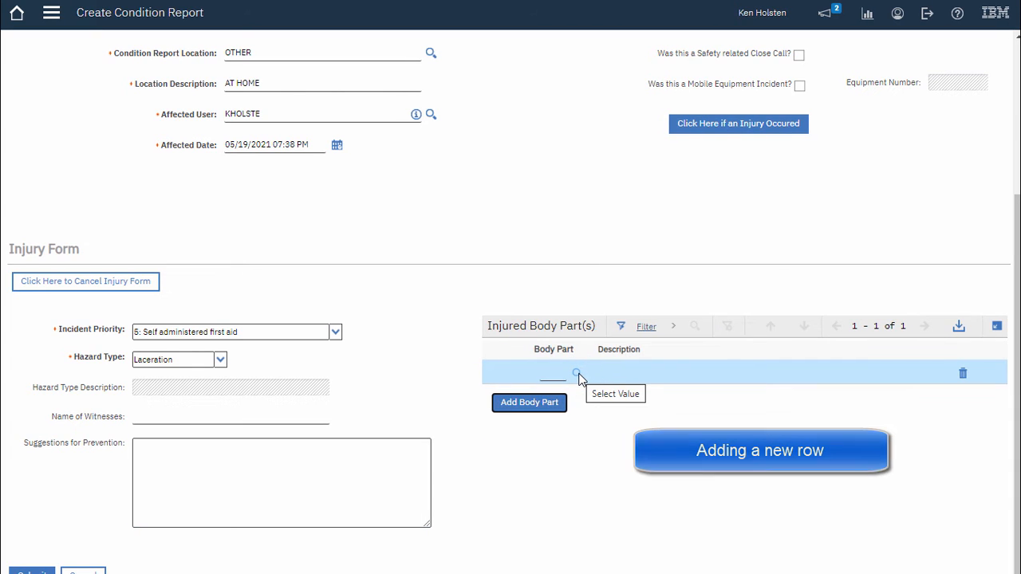
left_click(579, 376)
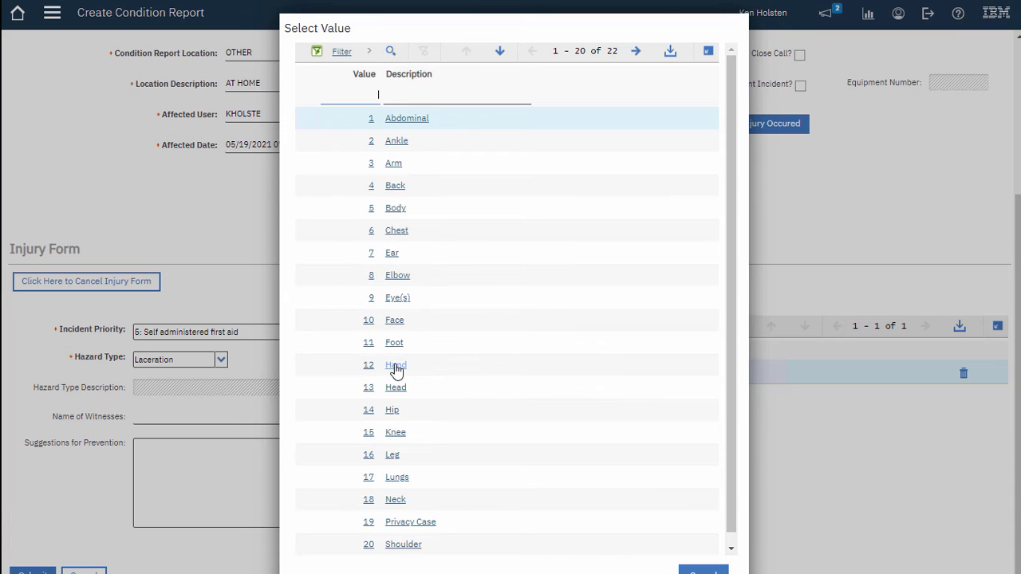
left_click(396, 367)
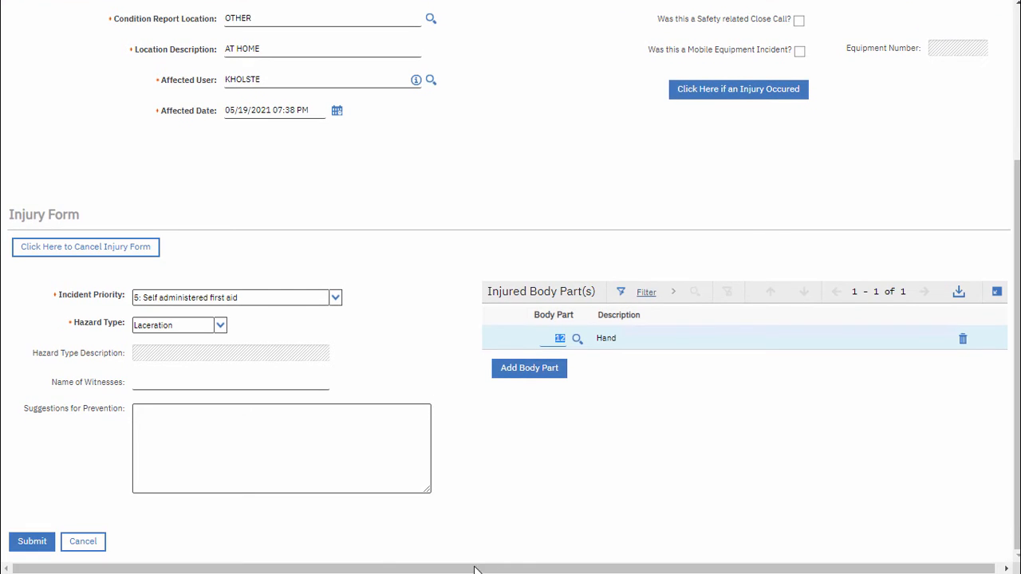
left_click(32, 542)
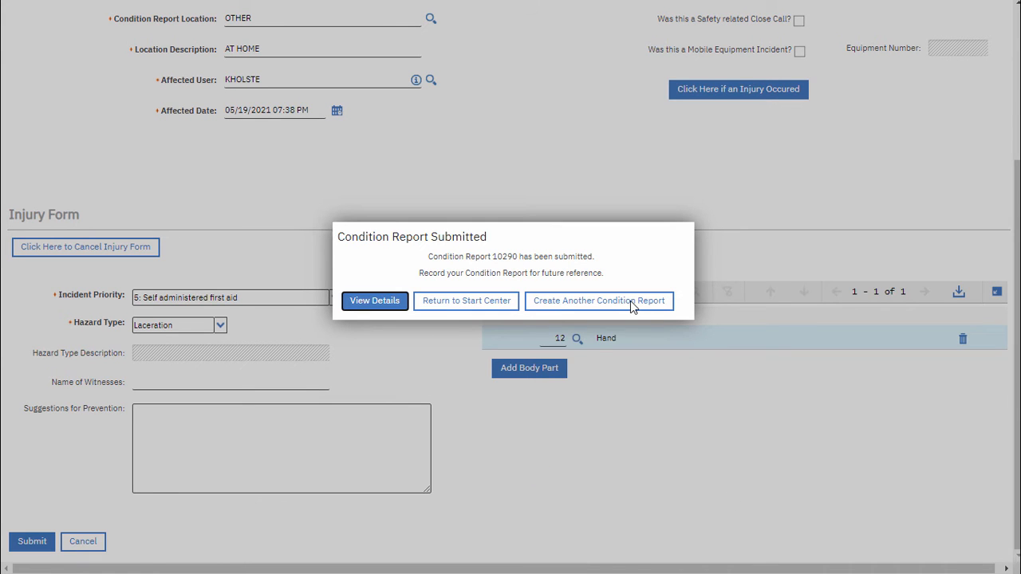
Start another report with summary "Cracked windshield vehicle 911" and details "A passing car kicked up a rock and broke the windshield"
left_click(600, 301)
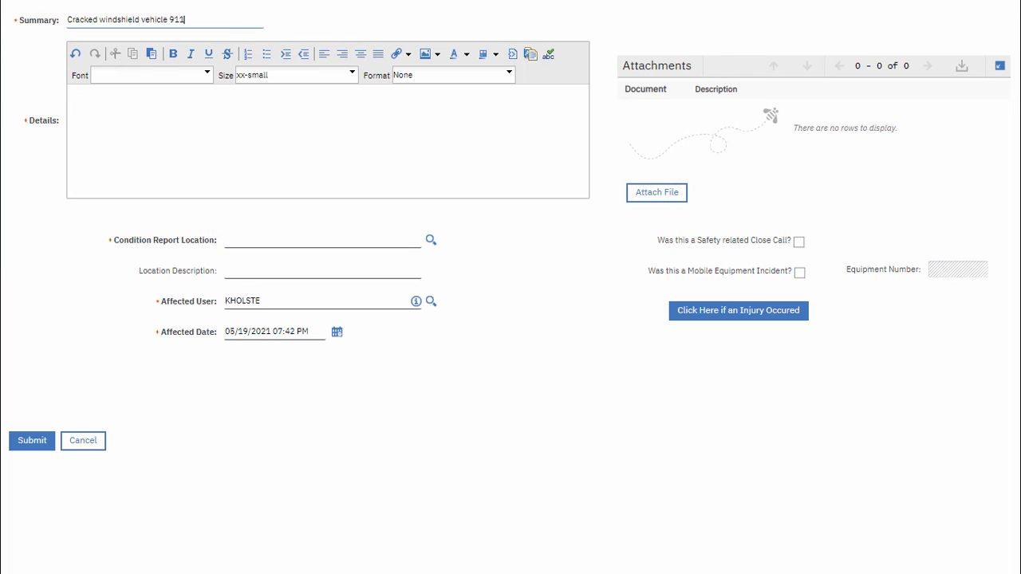
left_click(111, 115)
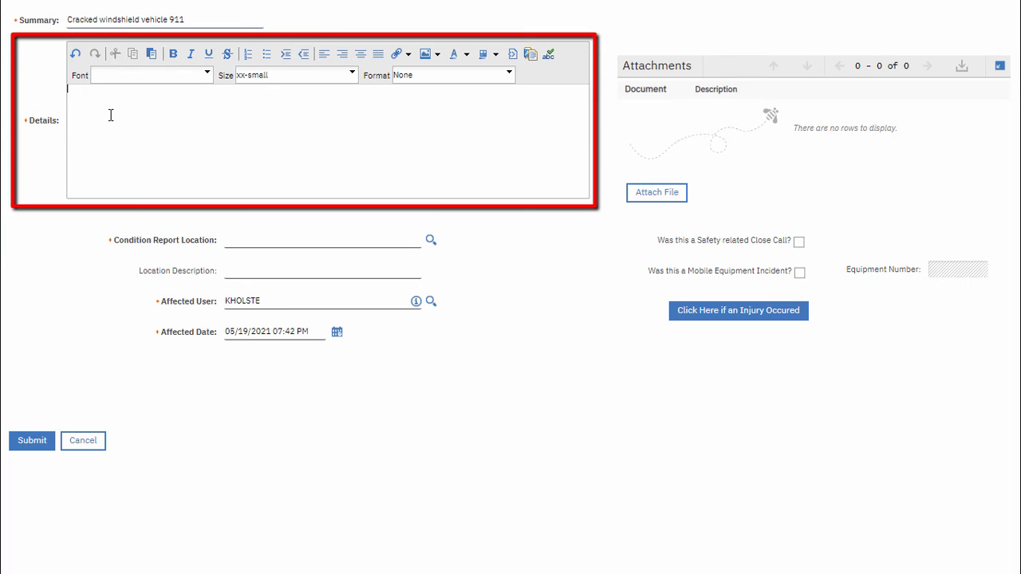
type("A passing car kicked up a rock and broke the windshield")
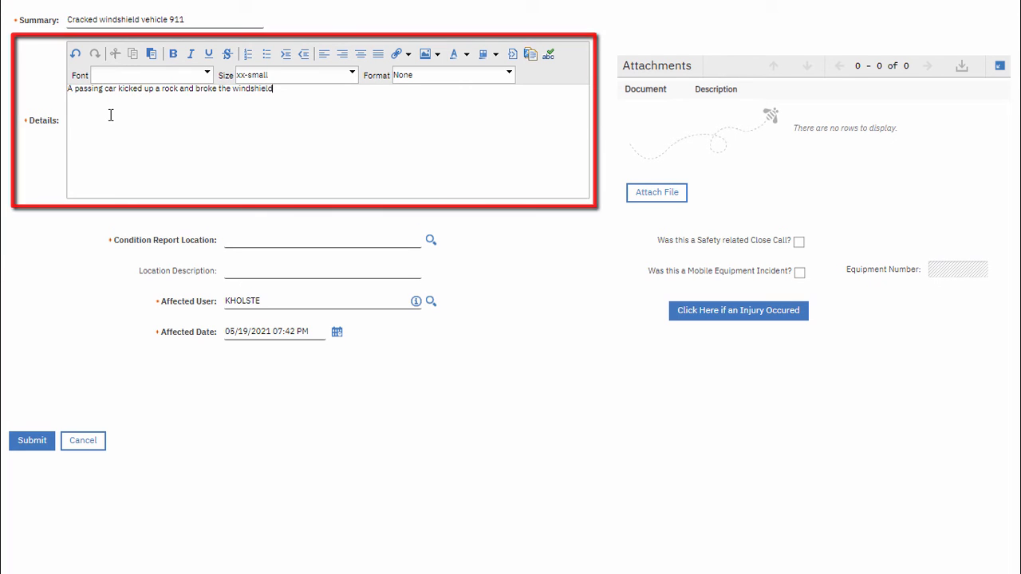
key("Tab")
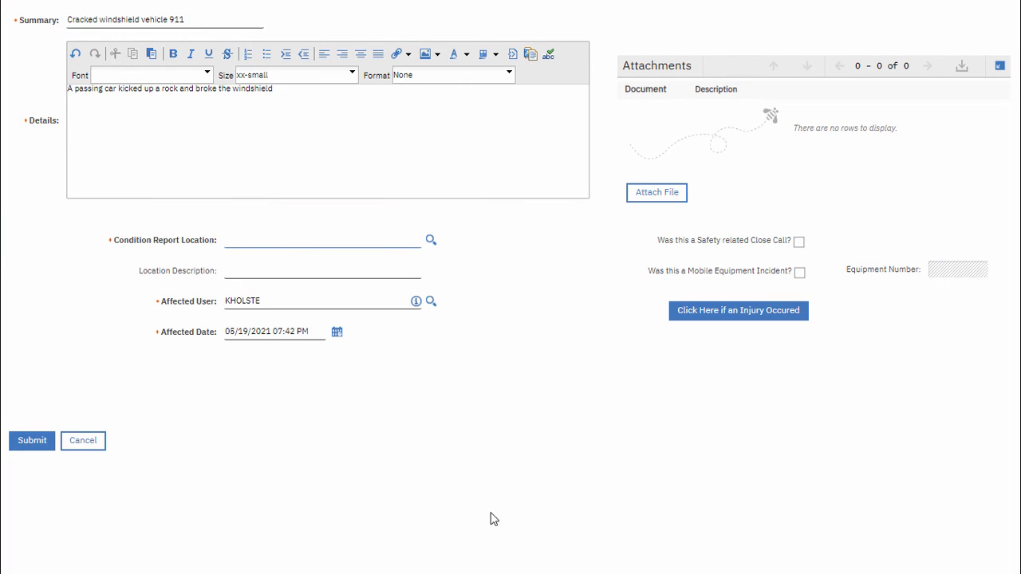
Set the windshield report's condition report location to OTHER
left_click(430, 240)
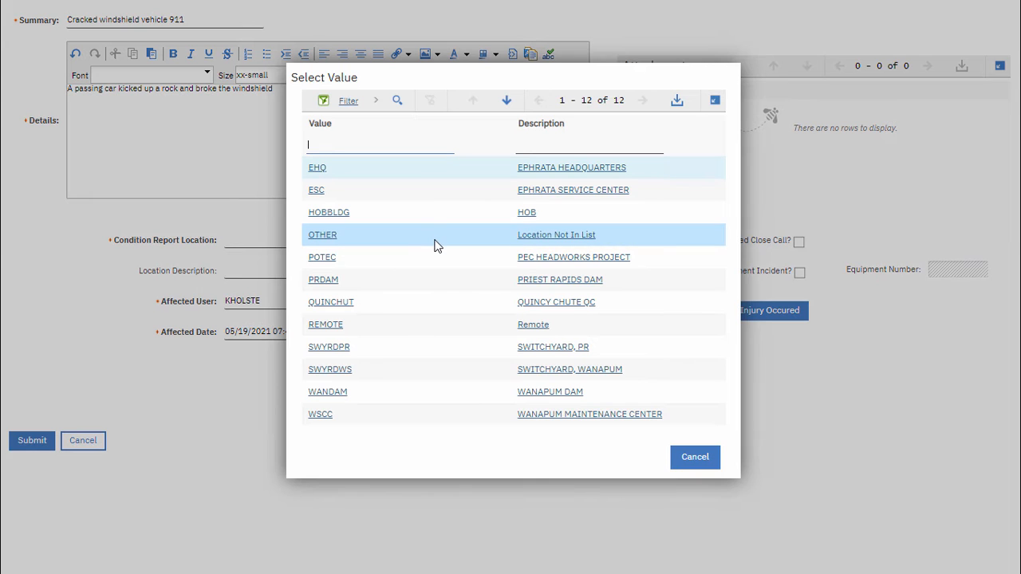
left_click(324, 235)
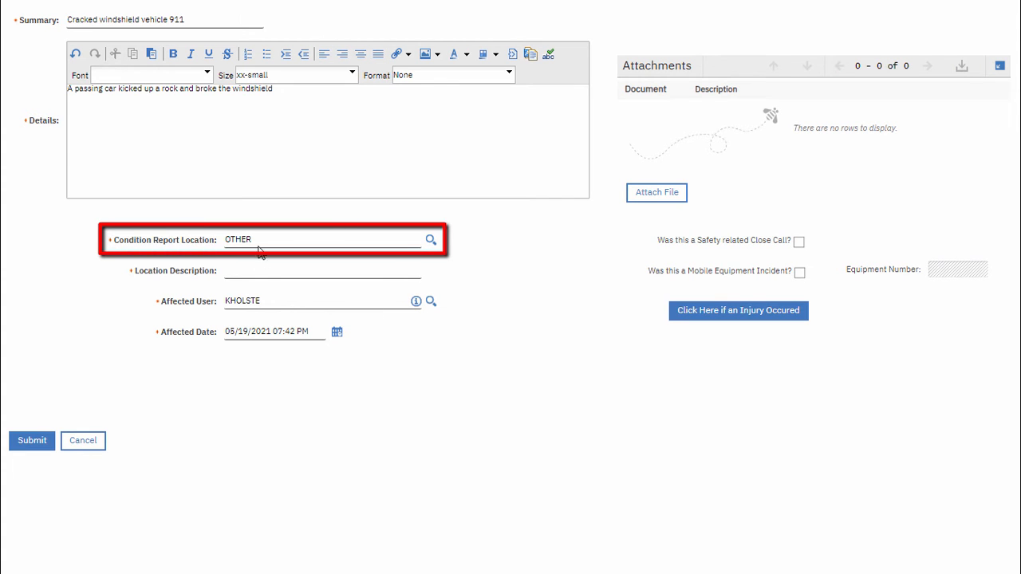
Enter "Beverly Burk Road" as the windshield report's location description
left_click(264, 271)
type("Ber")
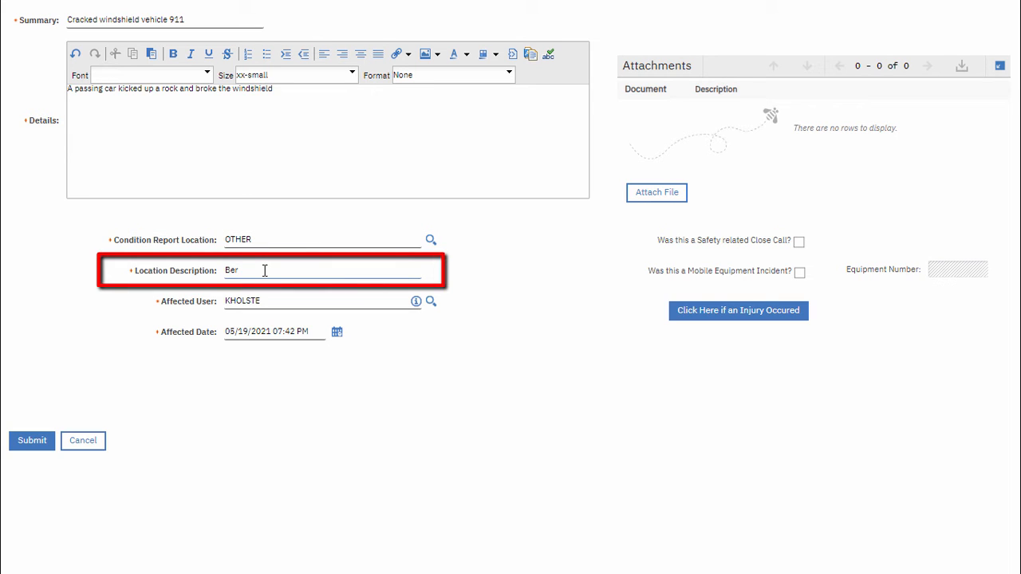
key("BackSpace")
type("verly Burk Road")
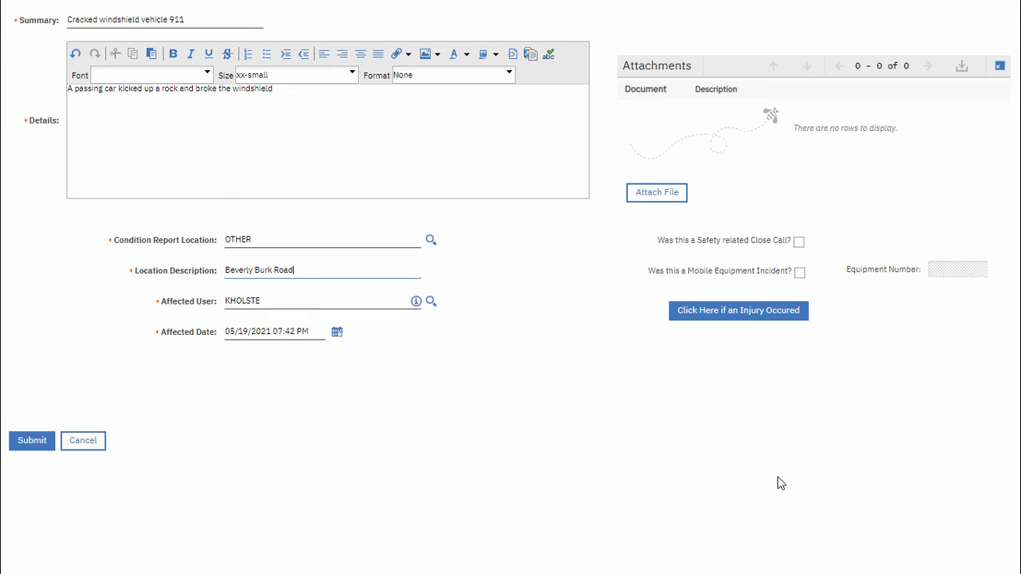
Flag the windshield report as a mobile equipment incident with equipment number V911, and mark it as a safety related close call
left_click(800, 273)
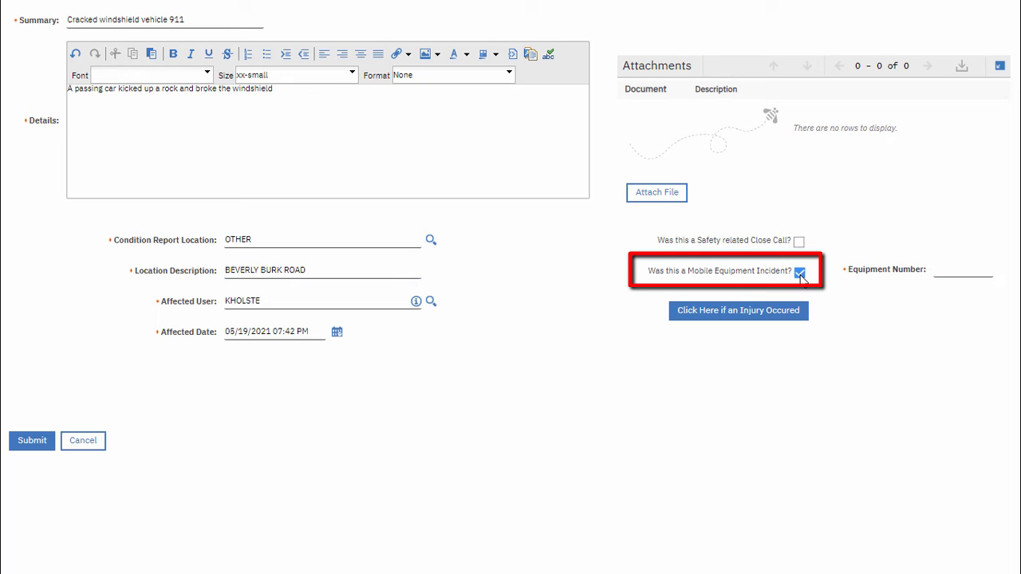
left_click(950, 269)
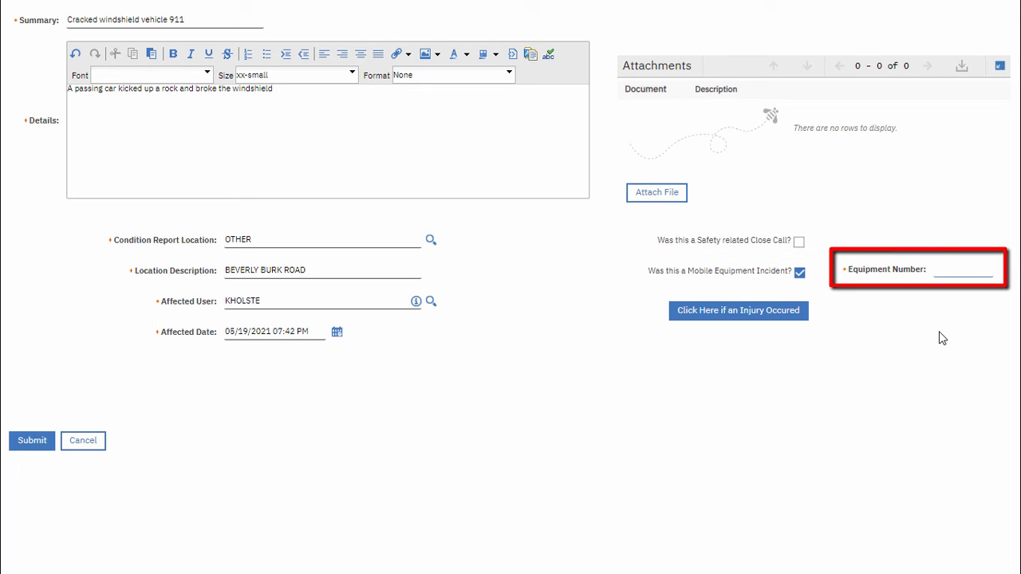
type("V911")
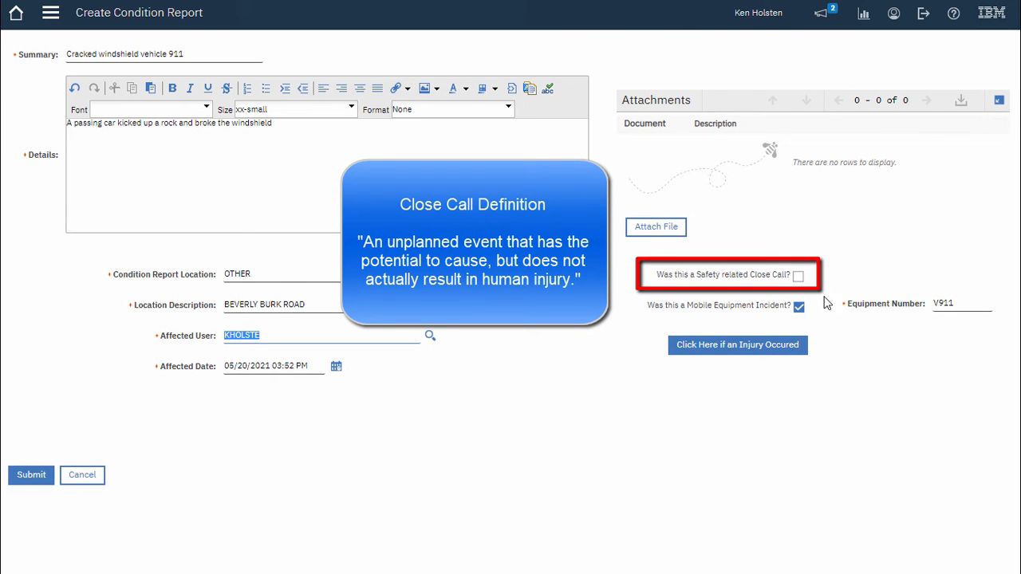
left_click(799, 276)
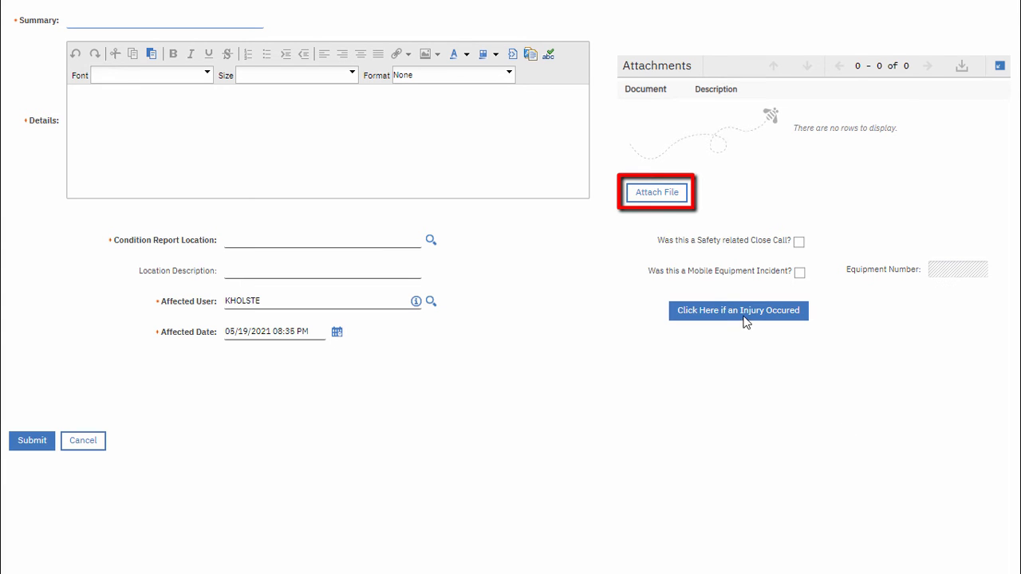
Attach the file 8C5XPN1-L.JPG from Documents to the blank condition report
left_click(657, 193)
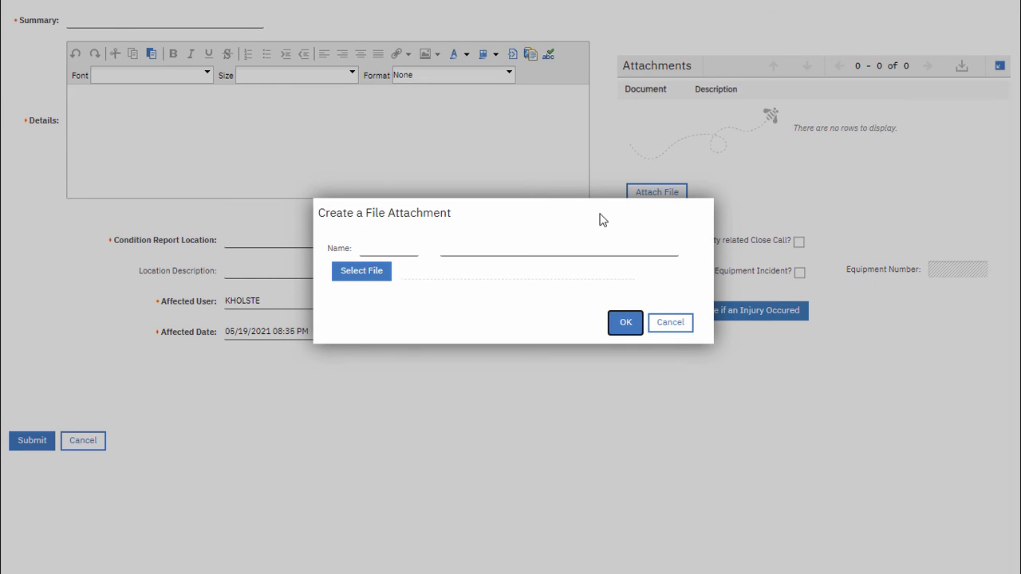
left_click(369, 272)
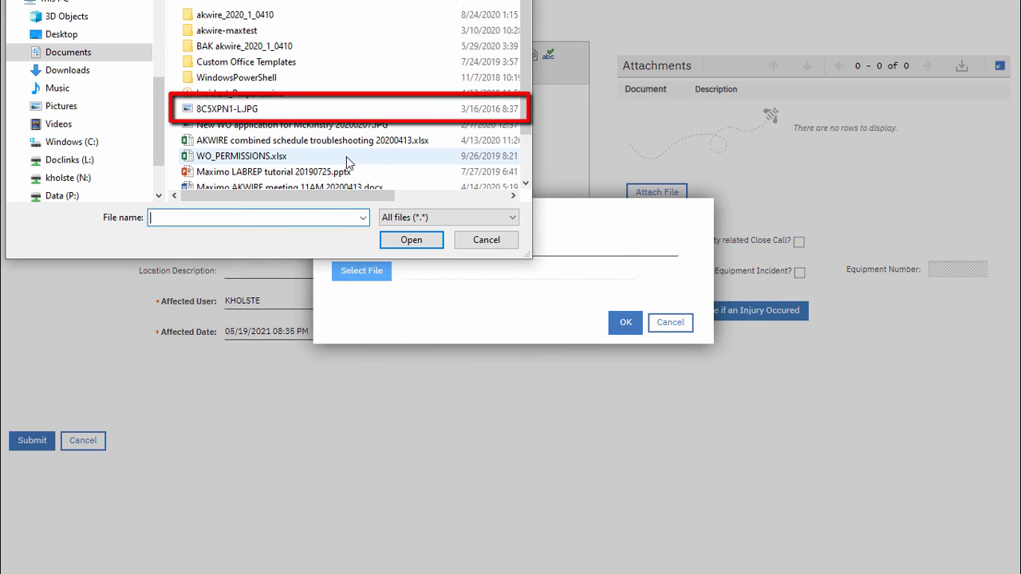
left_click(391, 108)
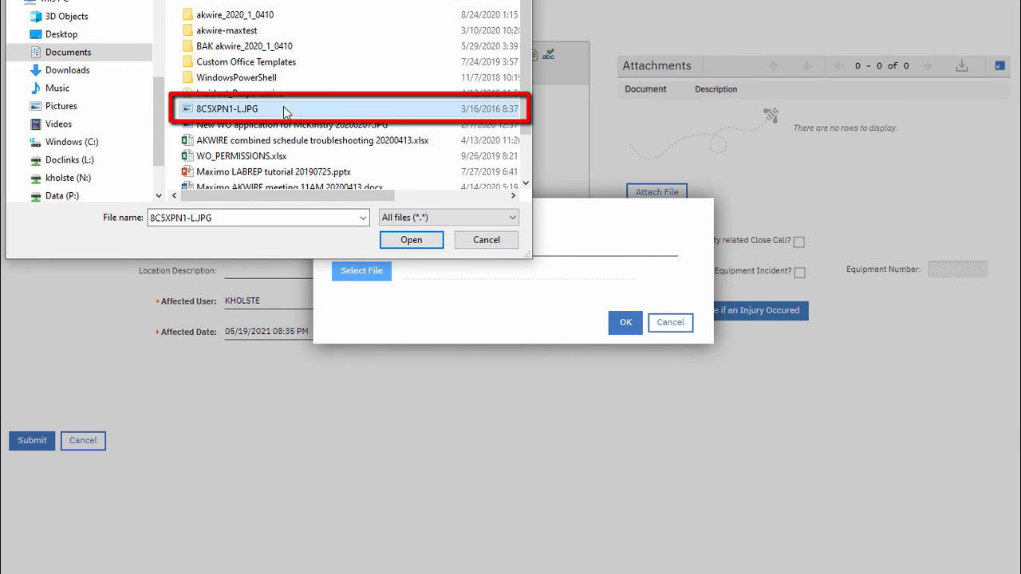
left_click(423, 242)
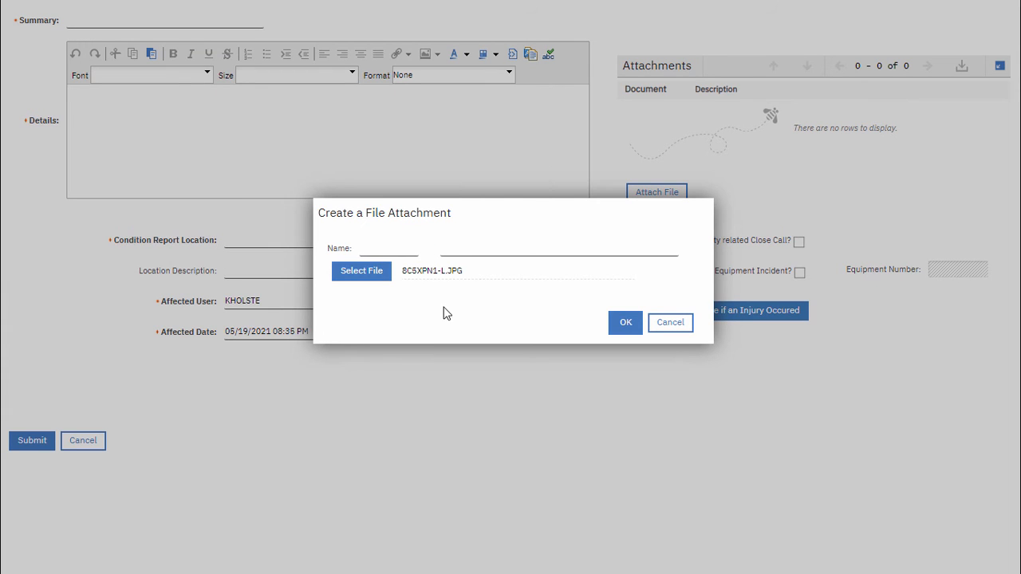
left_click(619, 326)
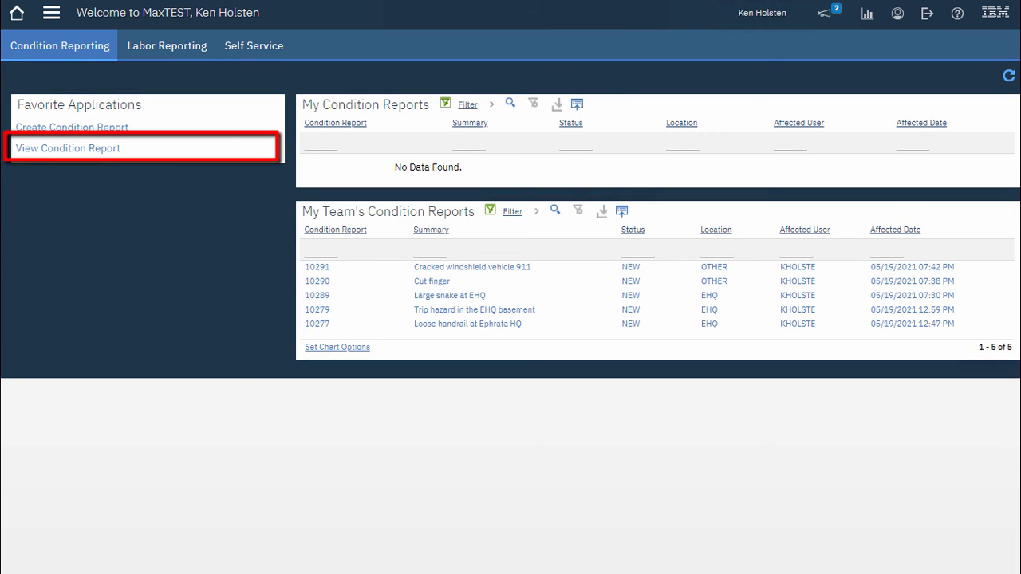
Open the existing "Loose handrail at Ephrata HQ" report from the list of submitted condition reports
left_click(90, 150)
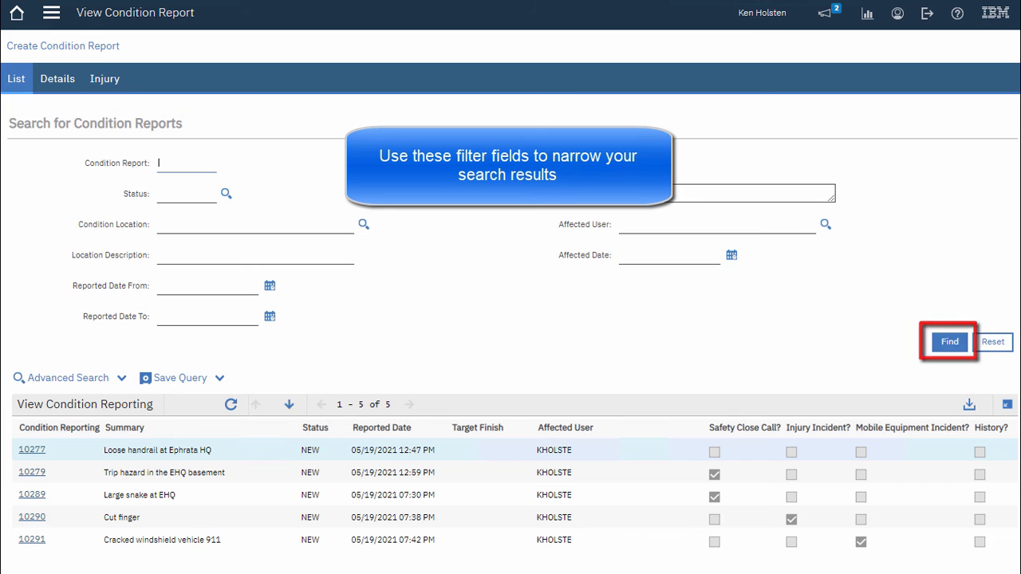
left_click(32, 451)
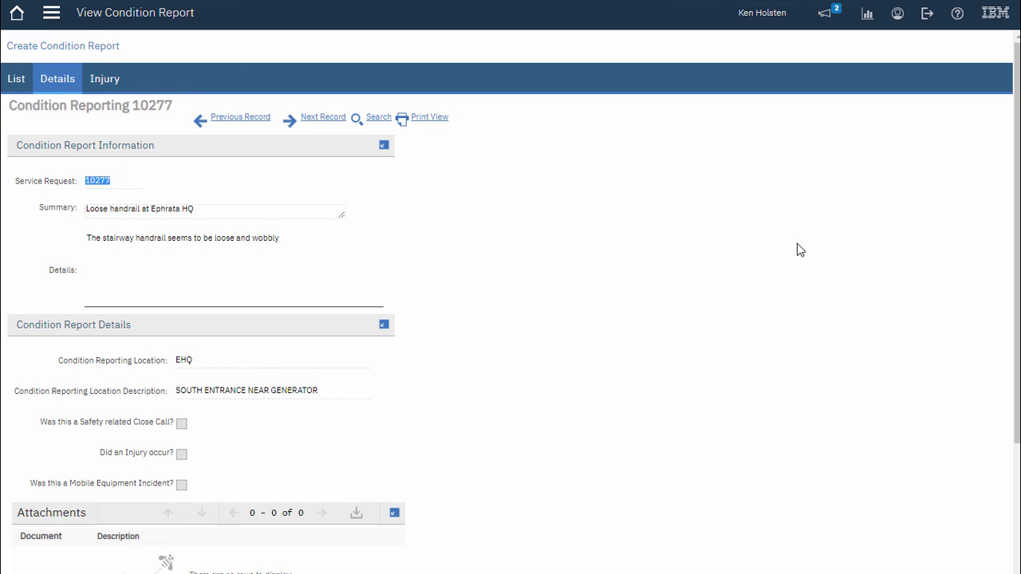
Add a log entry with the summary "The concrete step is cracked" to the loose handrail report and save it
left_click_drag(1017, 188, 1010, 383)
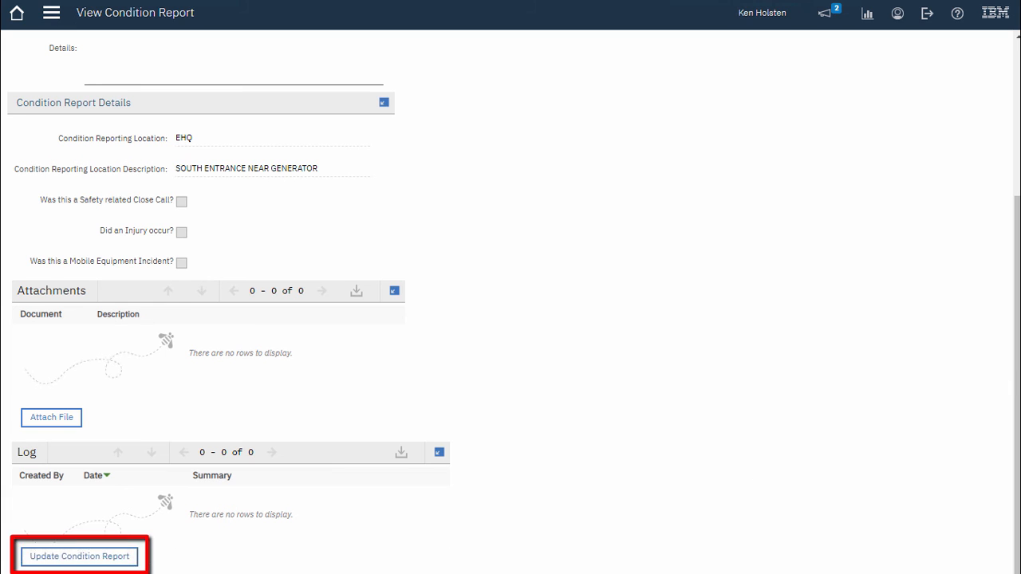
left_click(79, 556)
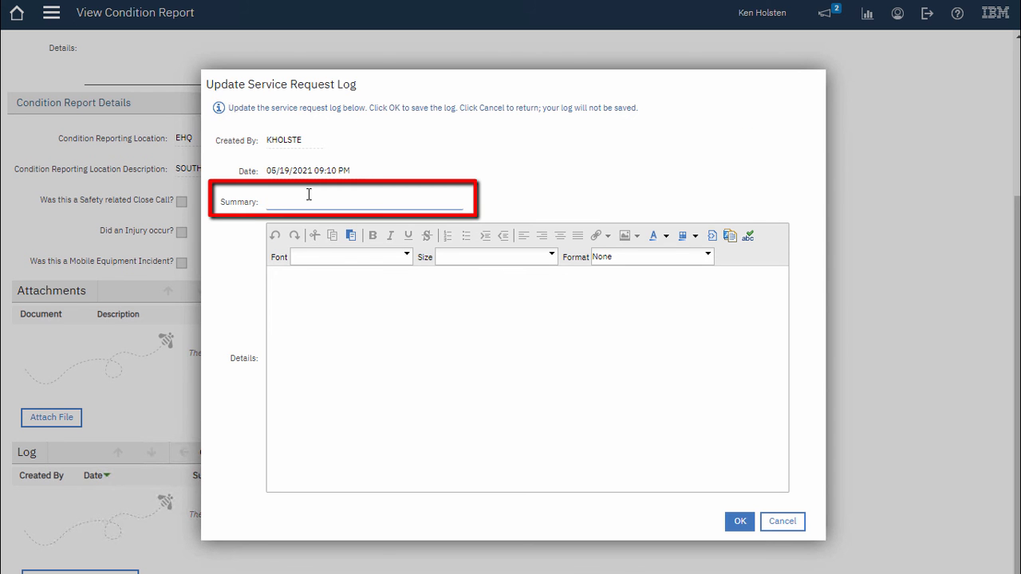
type("The concrete step is cracked")
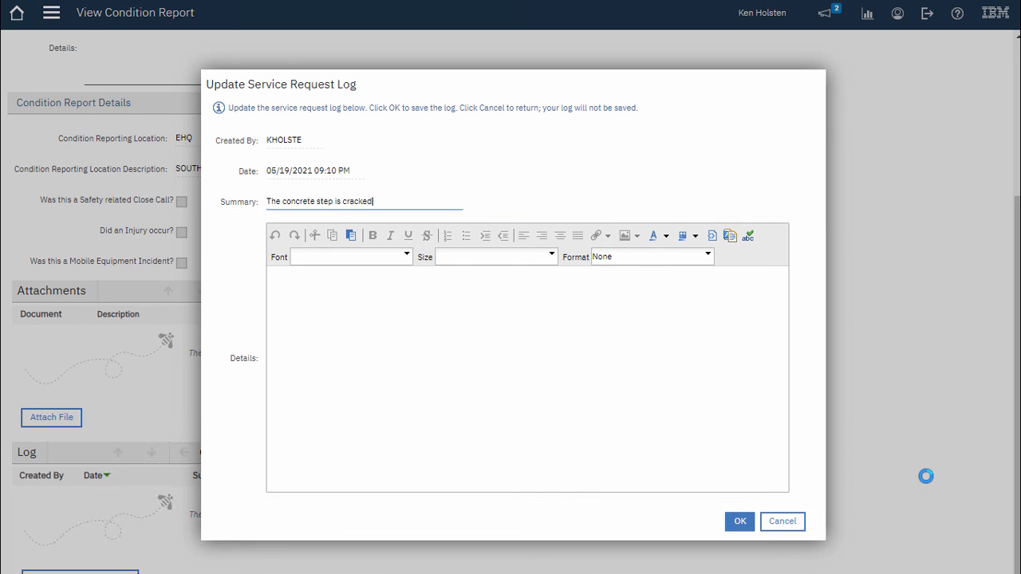
left_click(741, 523)
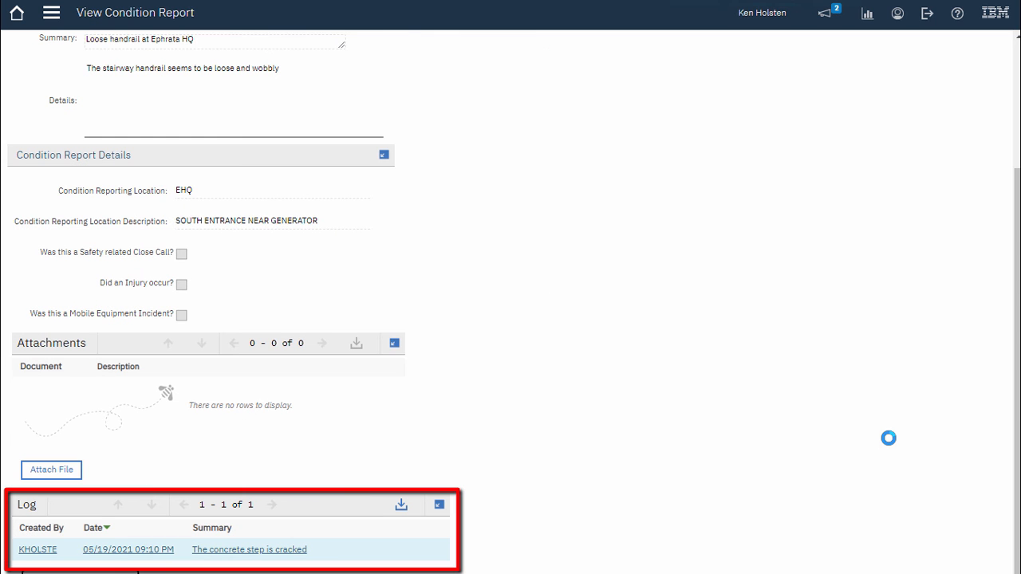